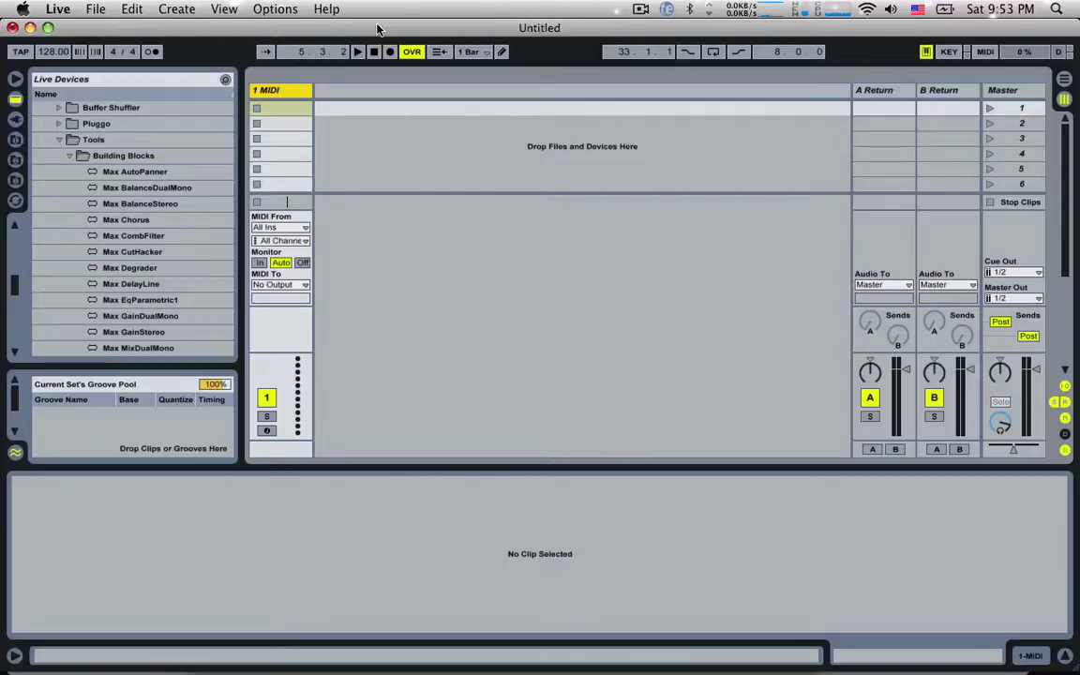
- Create a MIDI clip in the second slot and show its envelope controller list
double_click(281, 124)
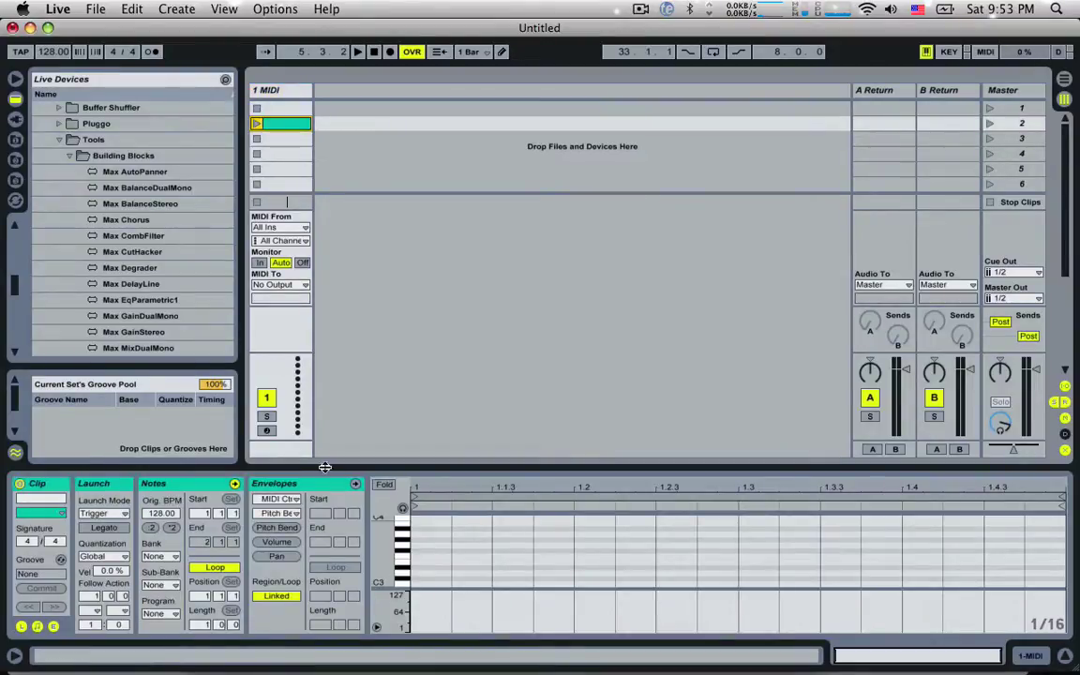
left_click(293, 485)
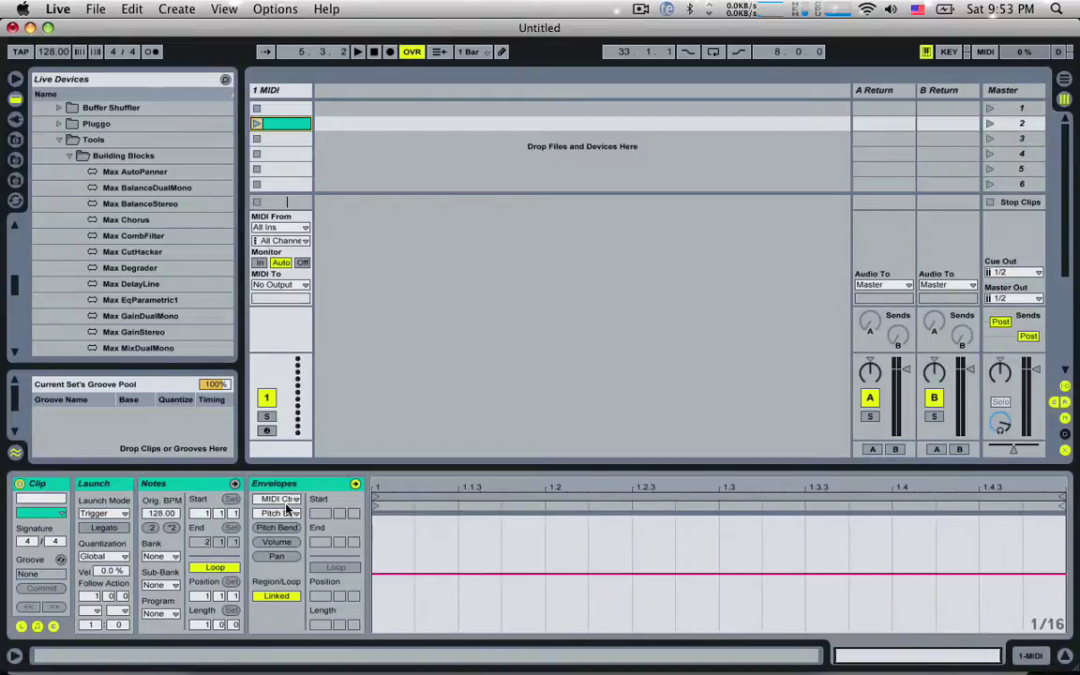
left_click(282, 514)
left_click(284, 518)
left_click(284, 518)
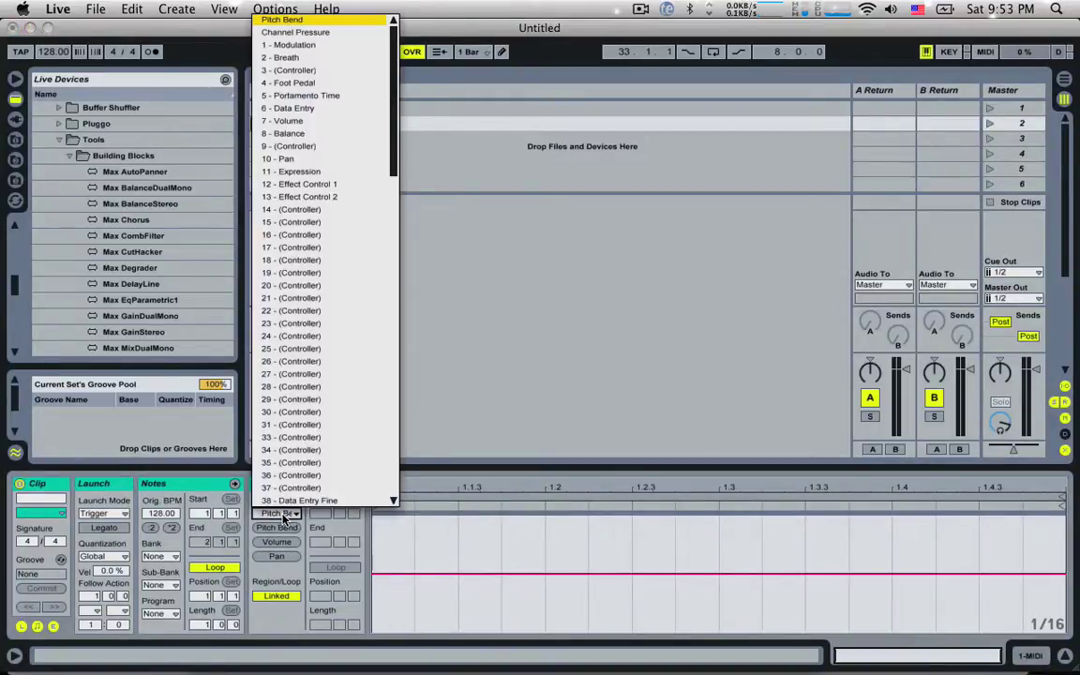
- Choose MIDI Ctrl 40 and raise its envelope slightly near the clip start
scroll(317, 242, "down", 10)
scroll(317, 241, "down", 5)
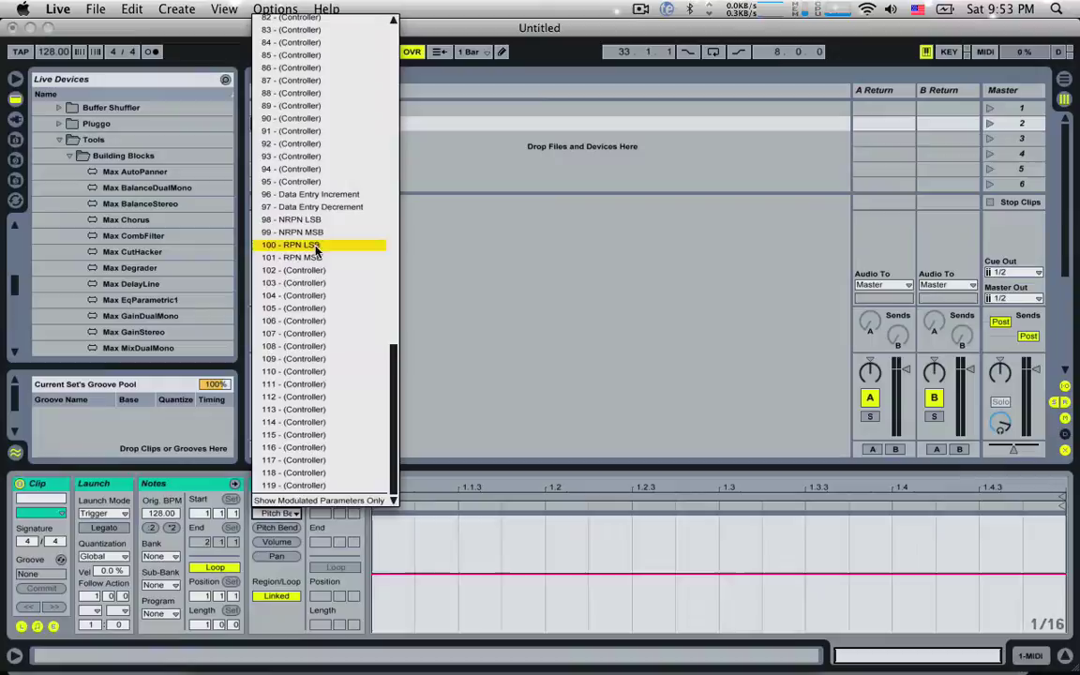
scroll(302, 308, "up", 20)
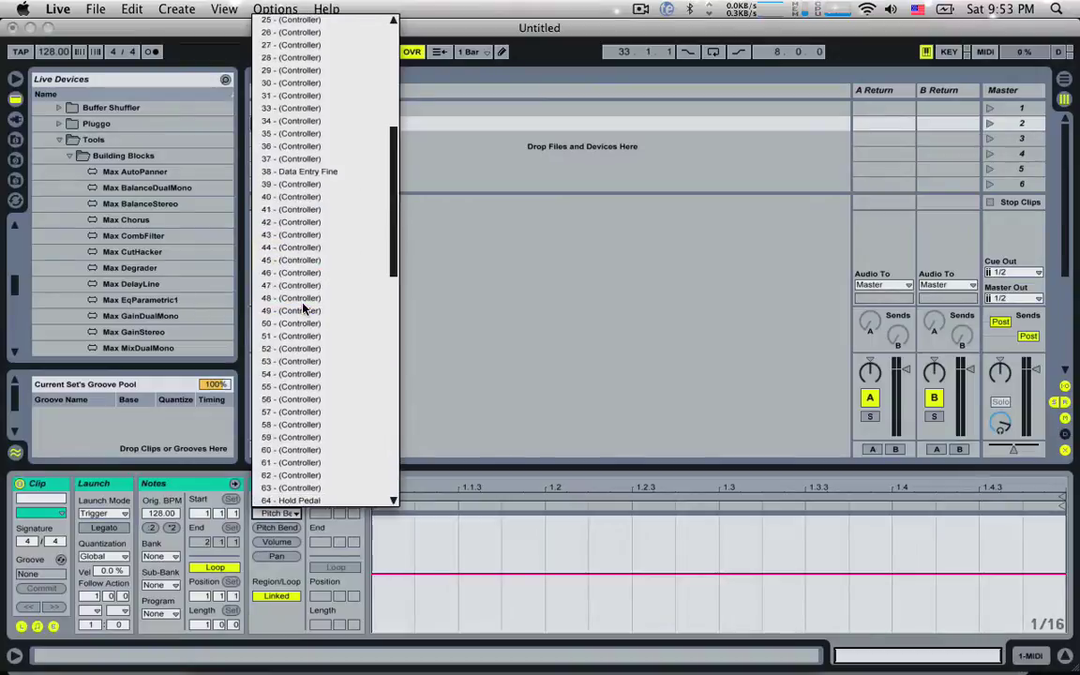
left_click(309, 198)
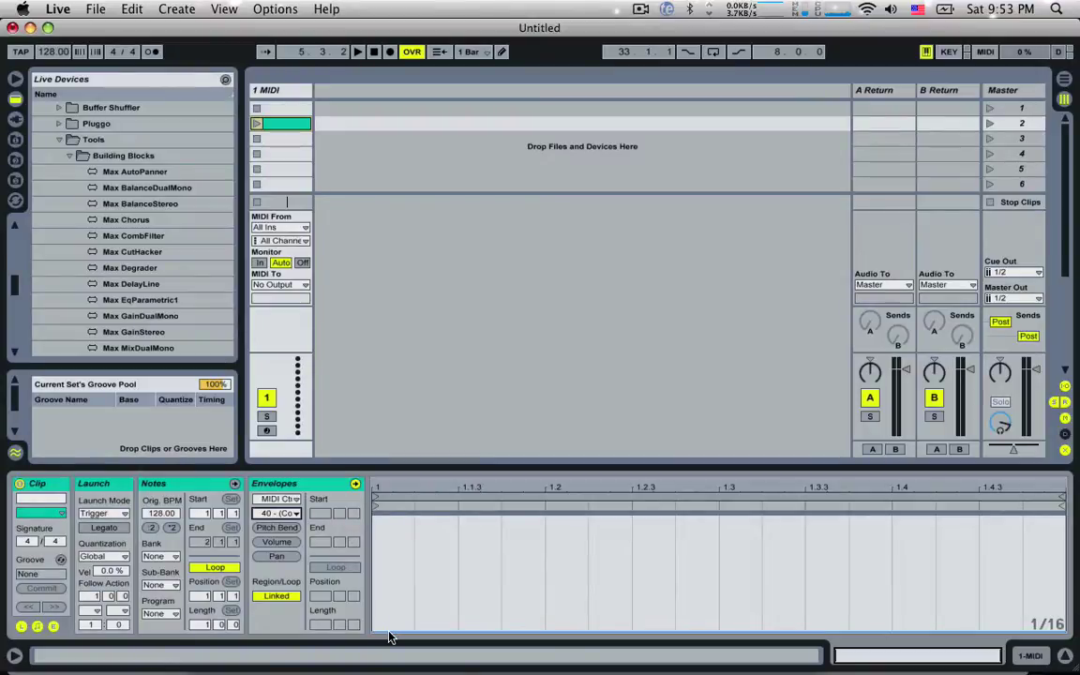
left_click_drag(391, 638, 405, 602)
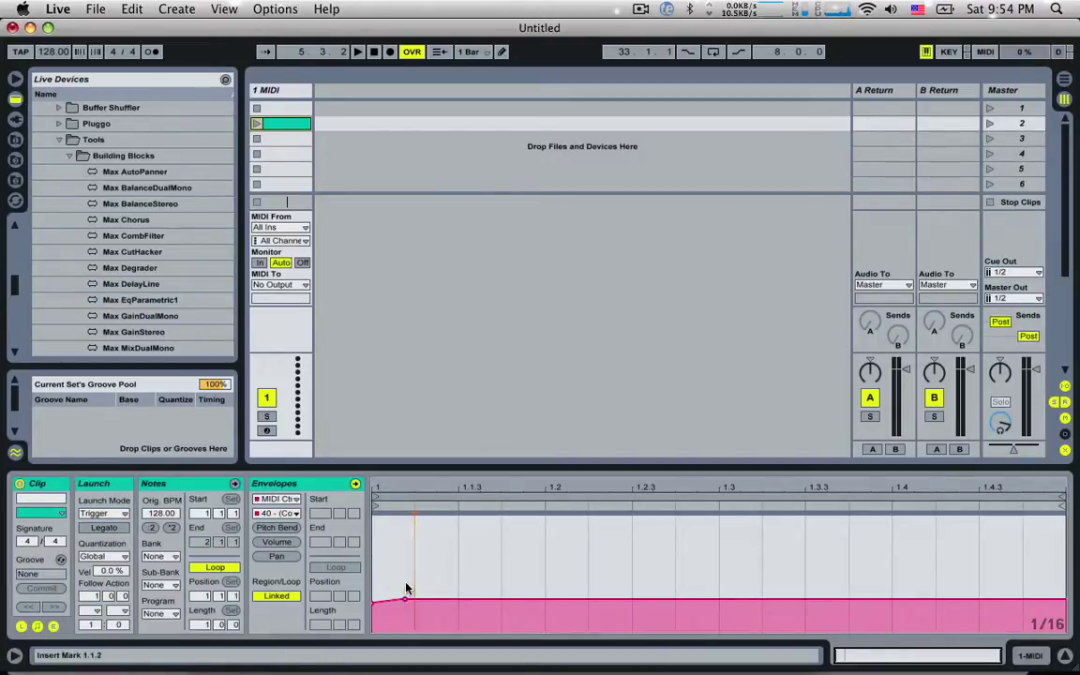
left_click(408, 586)
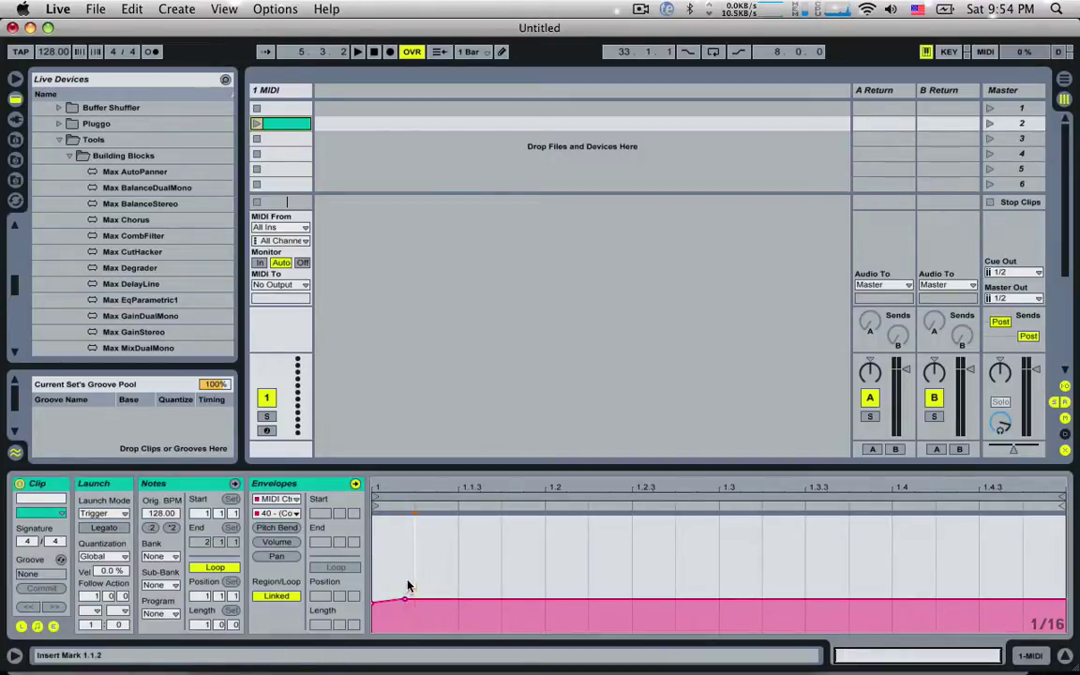
- Create a top-slot MIDI clip with a 4-bar follow action set to Next
double_click(288, 111)
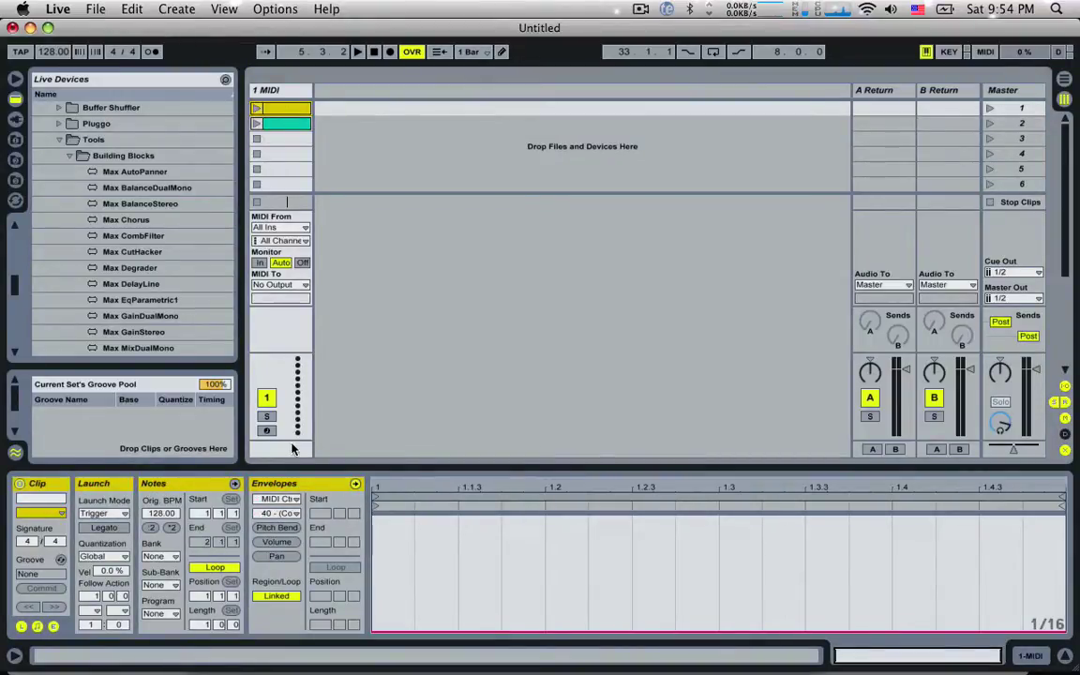
left_click(91, 596)
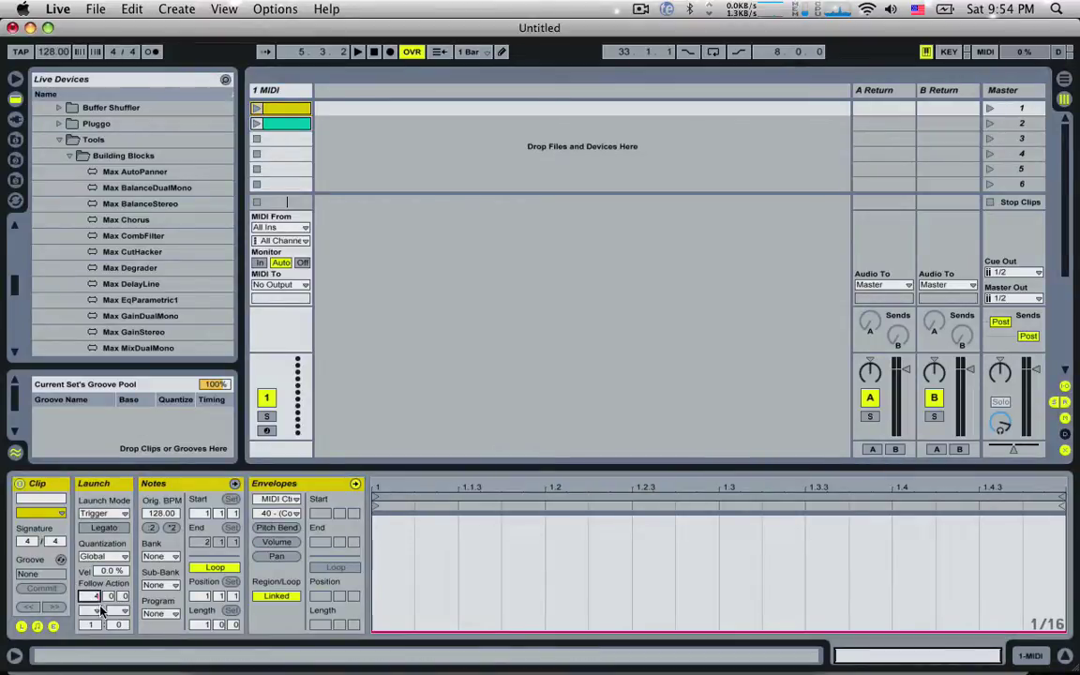
left_click(102, 610)
left_click(96, 500)
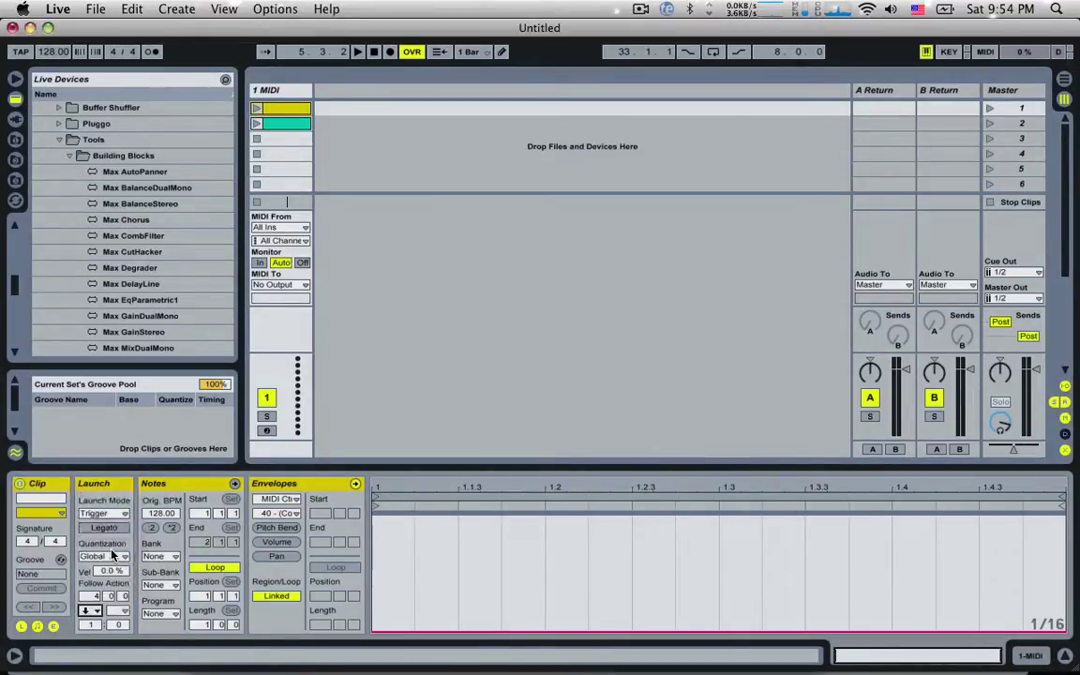
- Reselect the second clip, then launch Audio MIDI Setup from Utilities
left_click(269, 129)
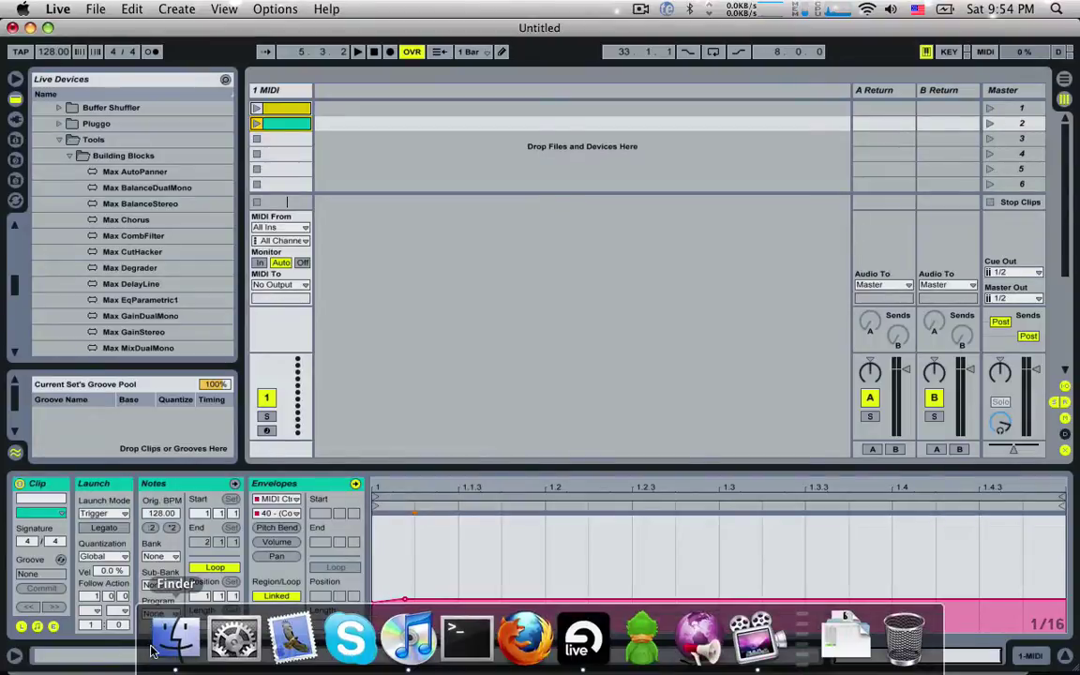
left_click(178, 638)
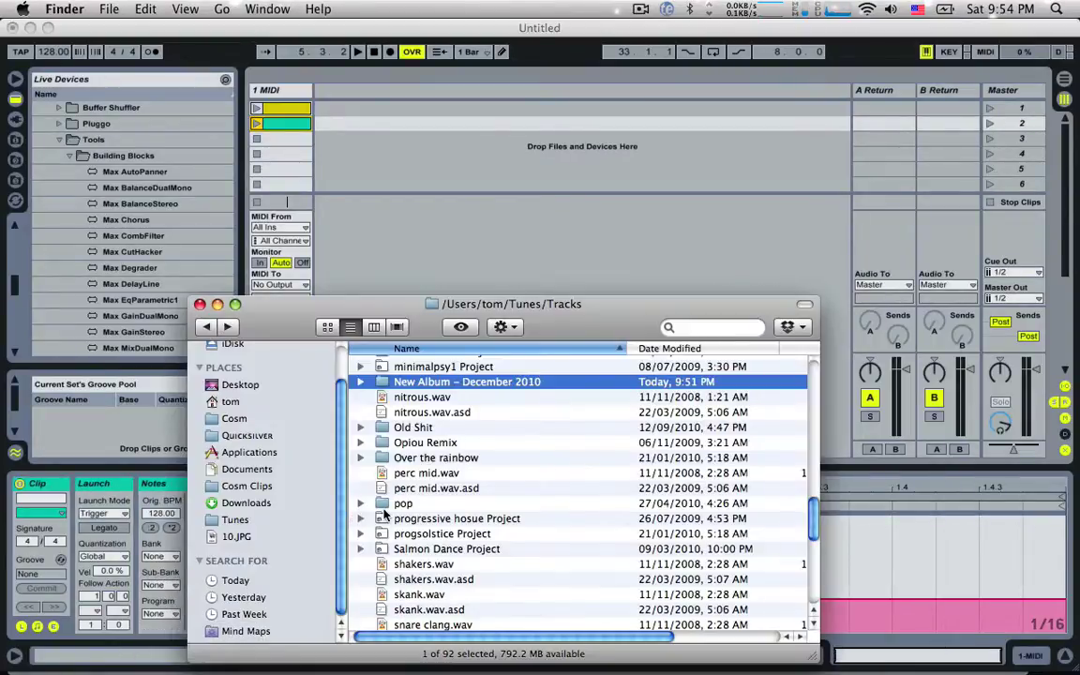
key("super+shift+u")
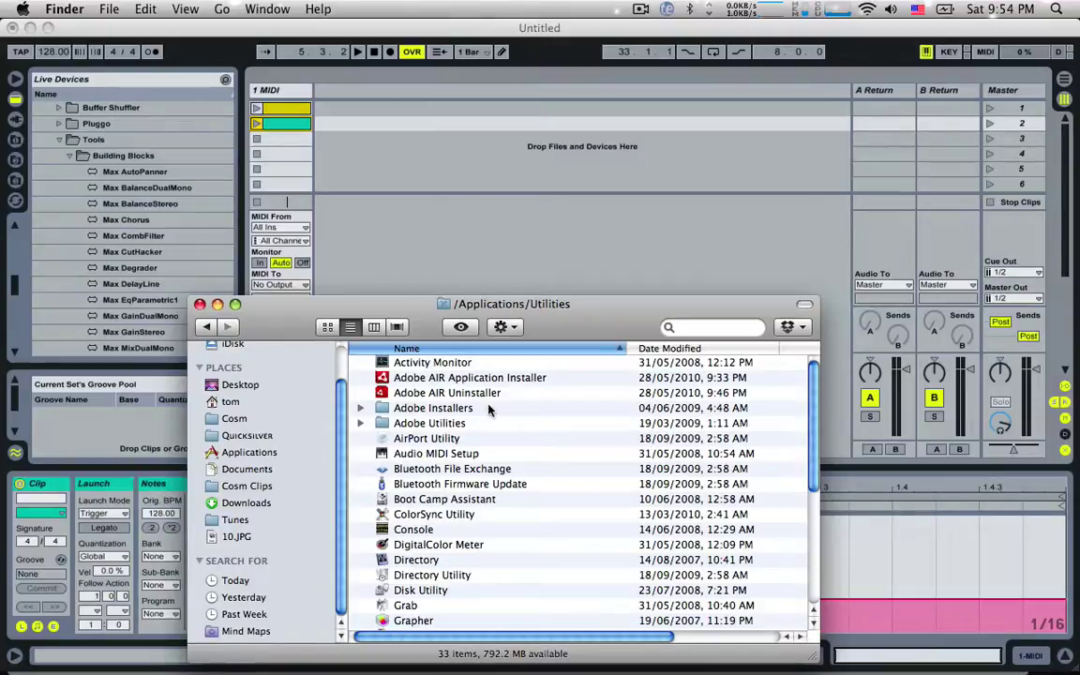
double_click(441, 454)
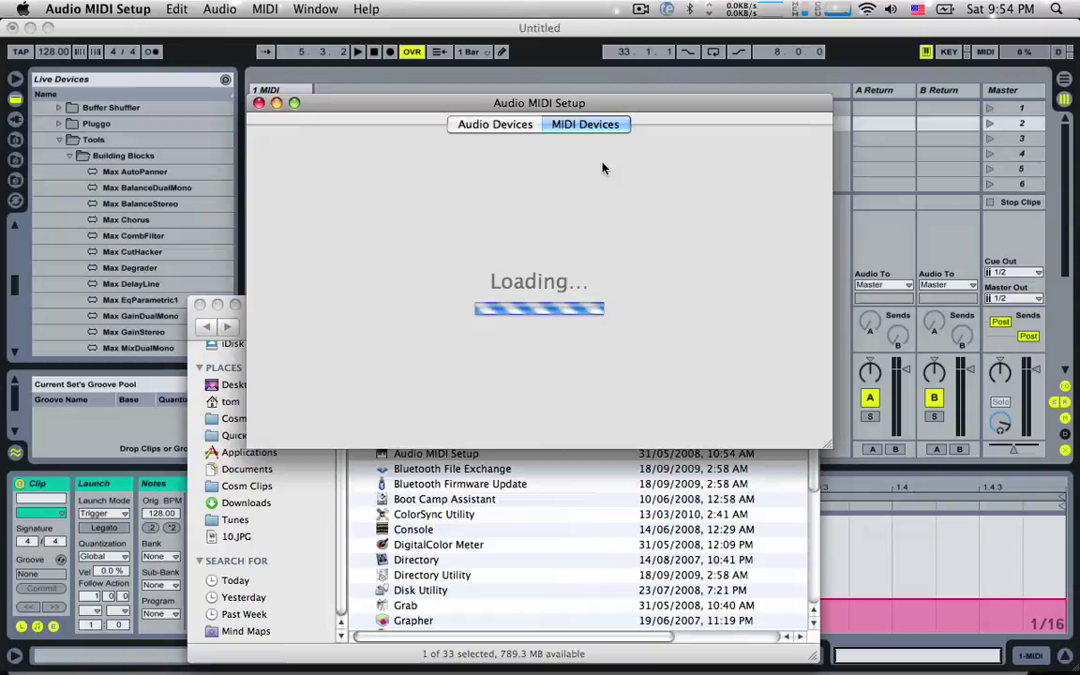
- Confirm in IAC Driver's properties that it is online with Bus 1, then return to Live
left_click(313, 246)
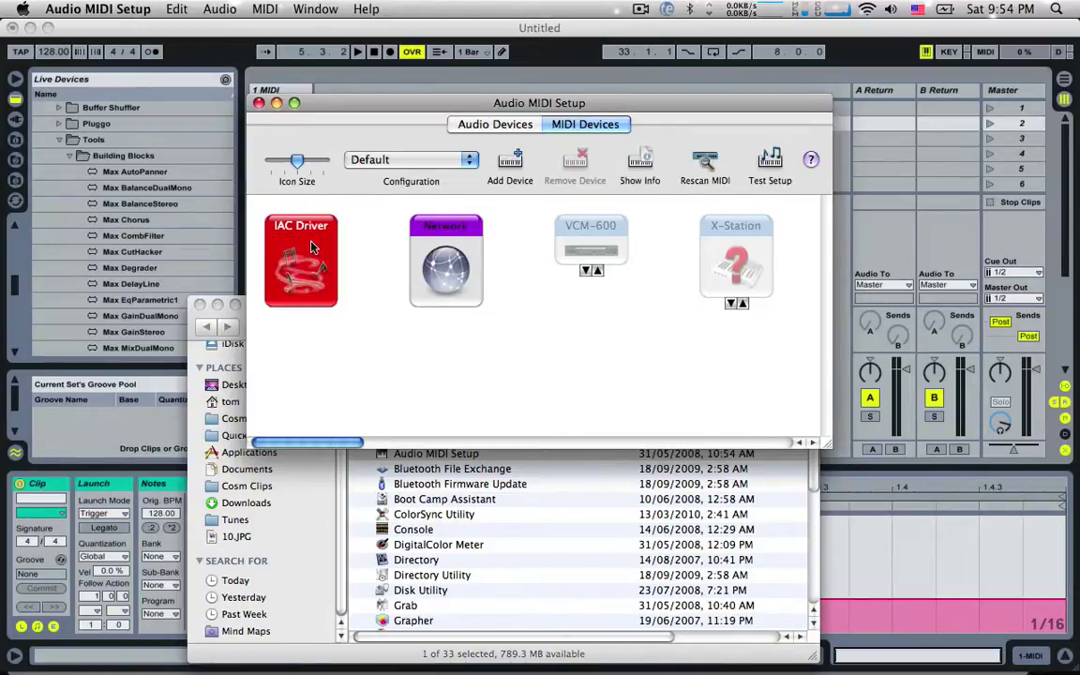
double_click(313, 246)
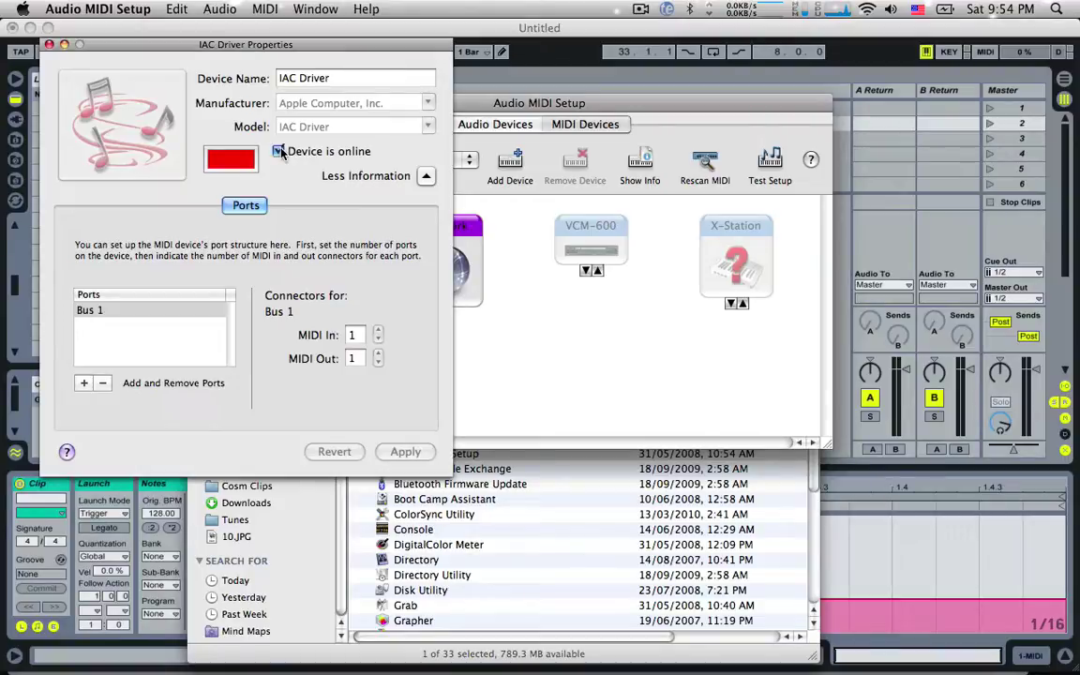
left_click(485, 35)
- Open Live's Preferences to view IAC Driver (Bus 1) ports: input Remote, output Track
key("super+comma")
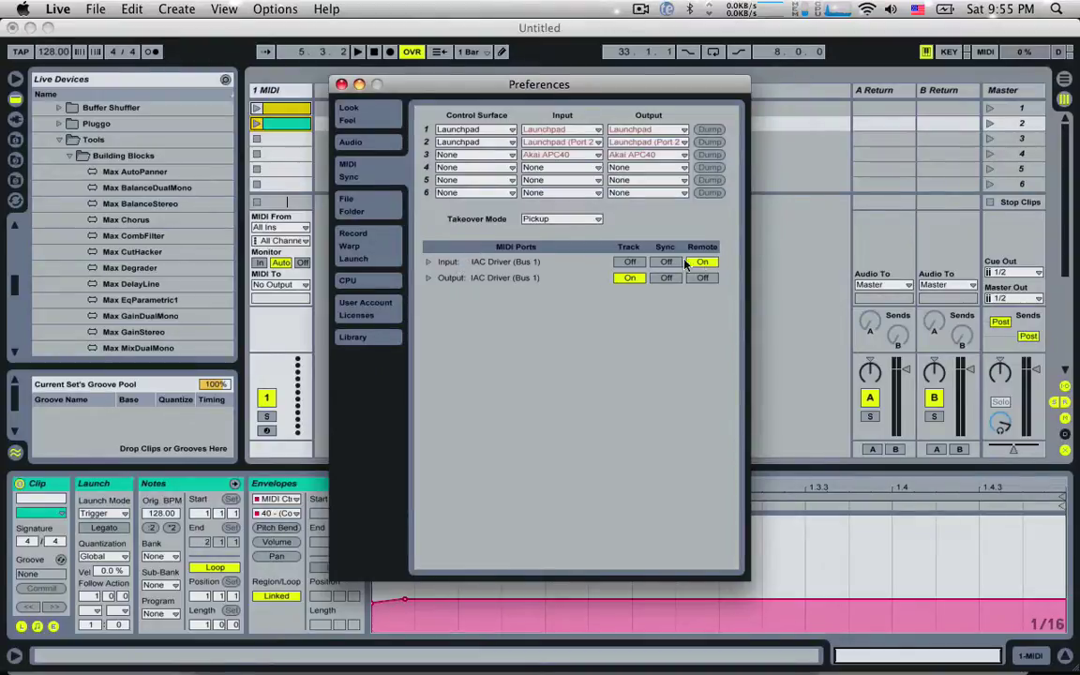
- Close Preferences and set the track's MIDI To output to IAC Driver (Bus 1), Ch. 1
left_click(250, 117)
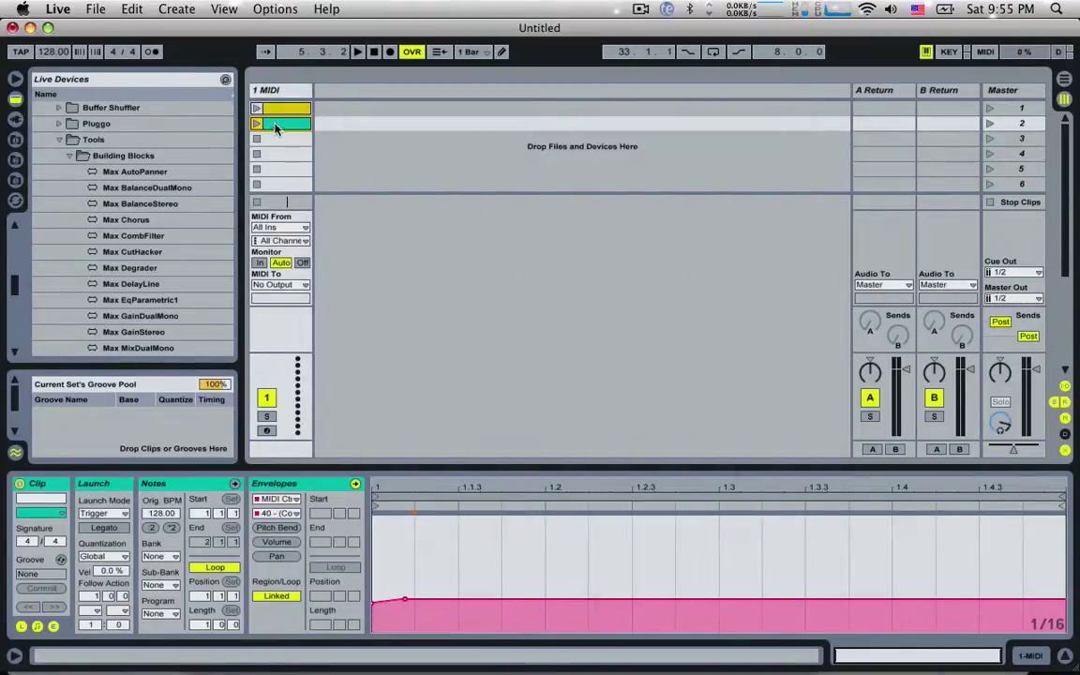
left_click(258, 285)
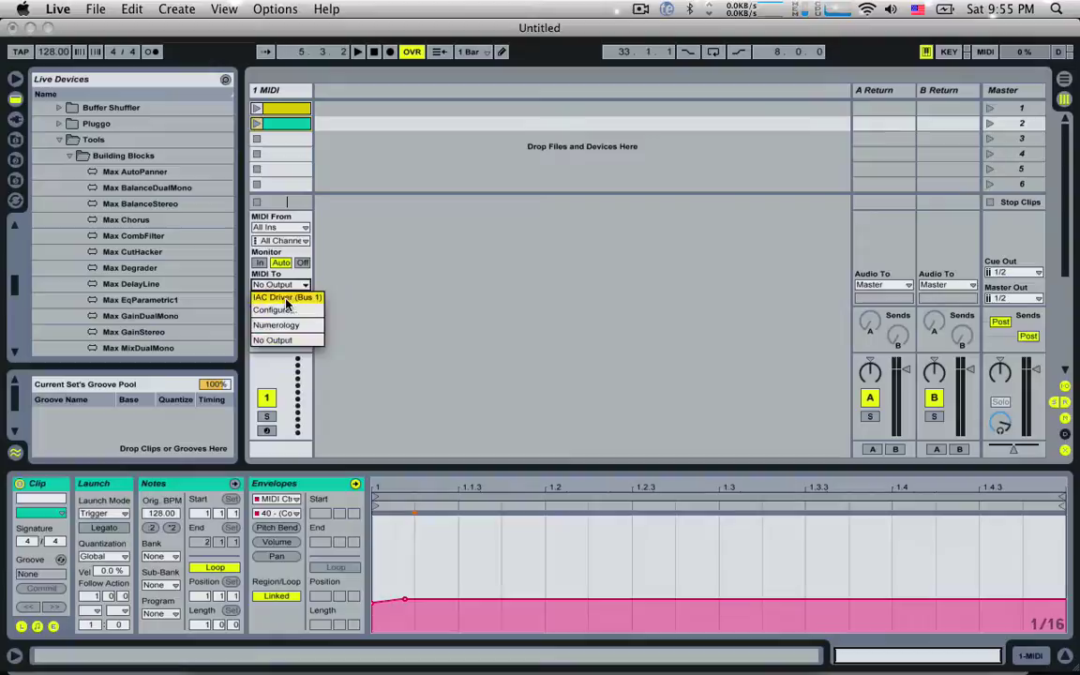
left_click(281, 296)
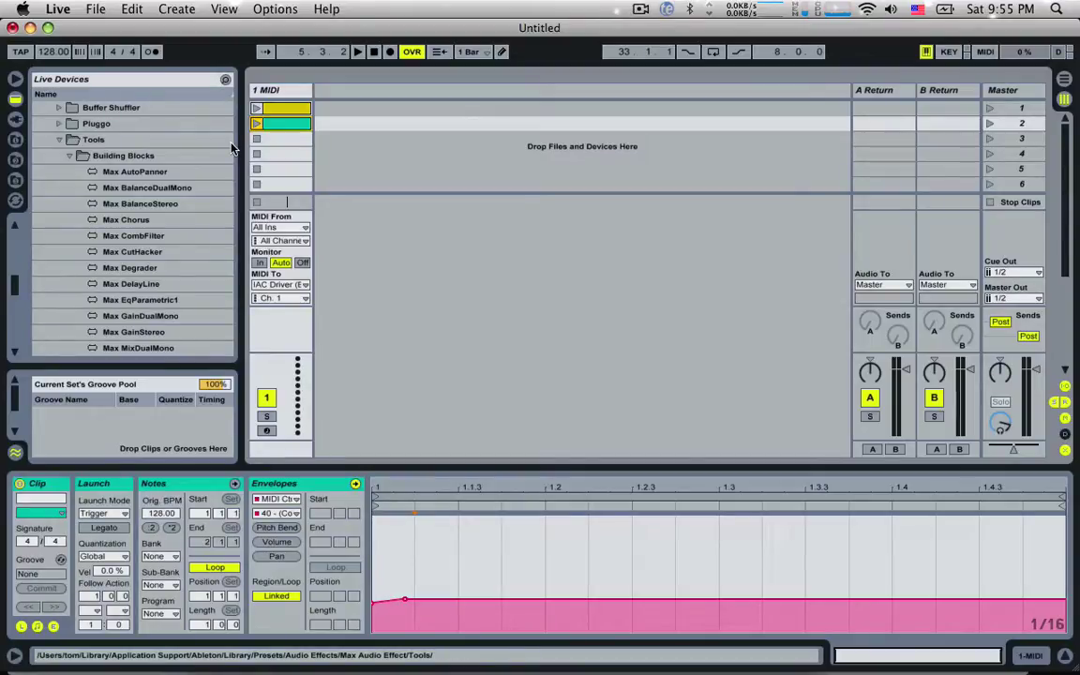
- Launch the yellow clip and, in MIDI Map Mode, assign channel 1 CC 40 to Send A
left_click(279, 113)
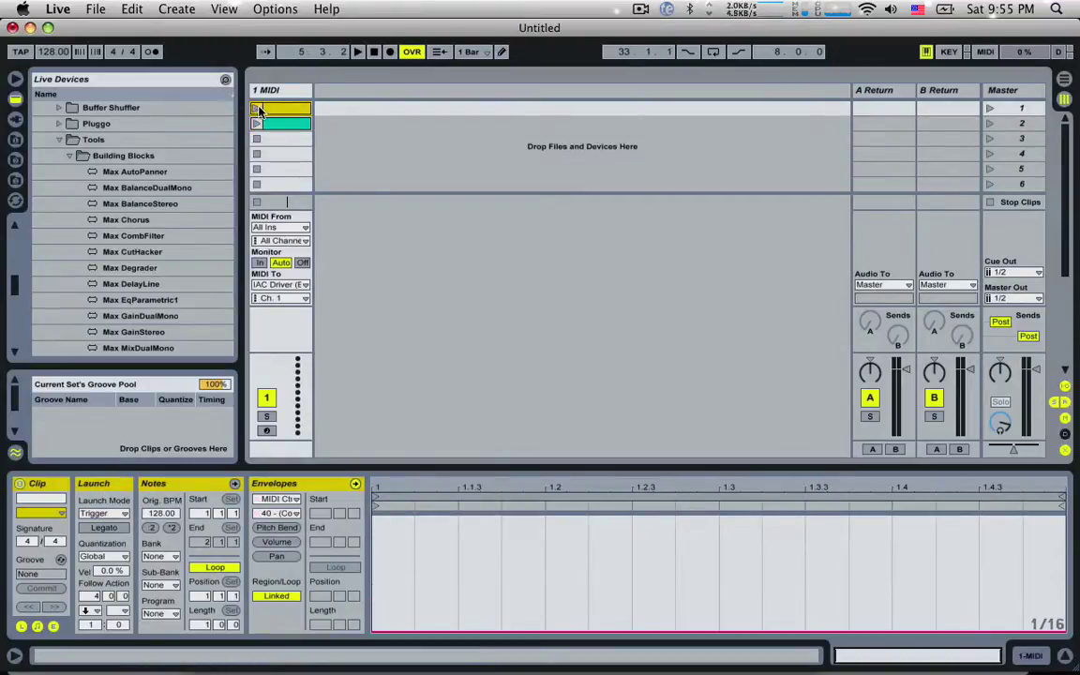
left_click(257, 109)
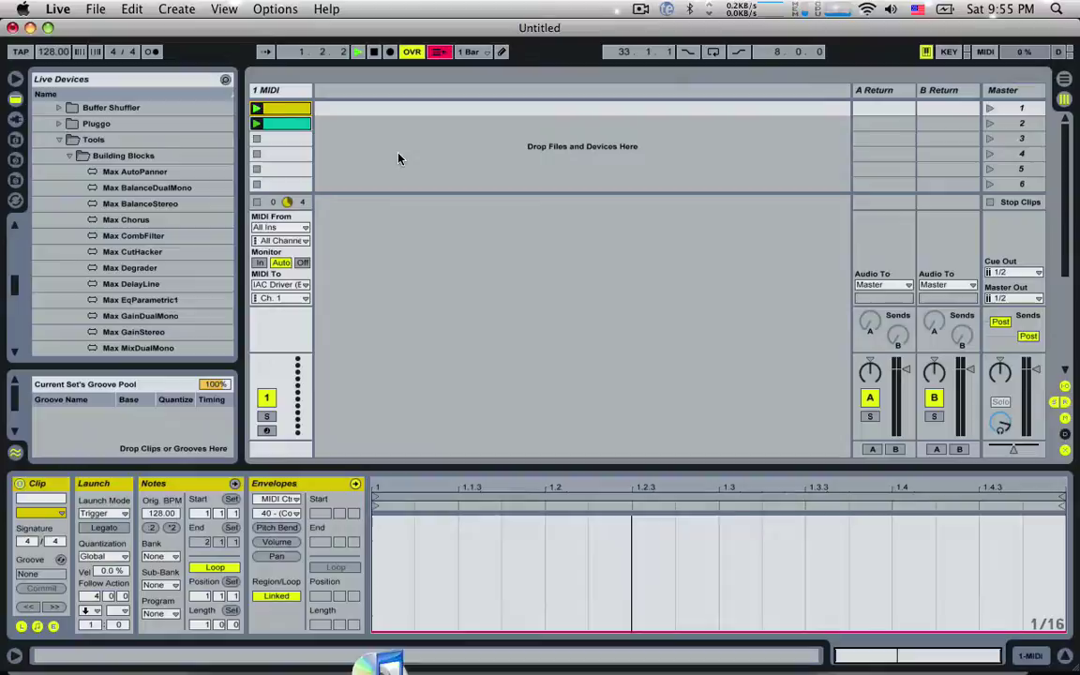
key("super+m")
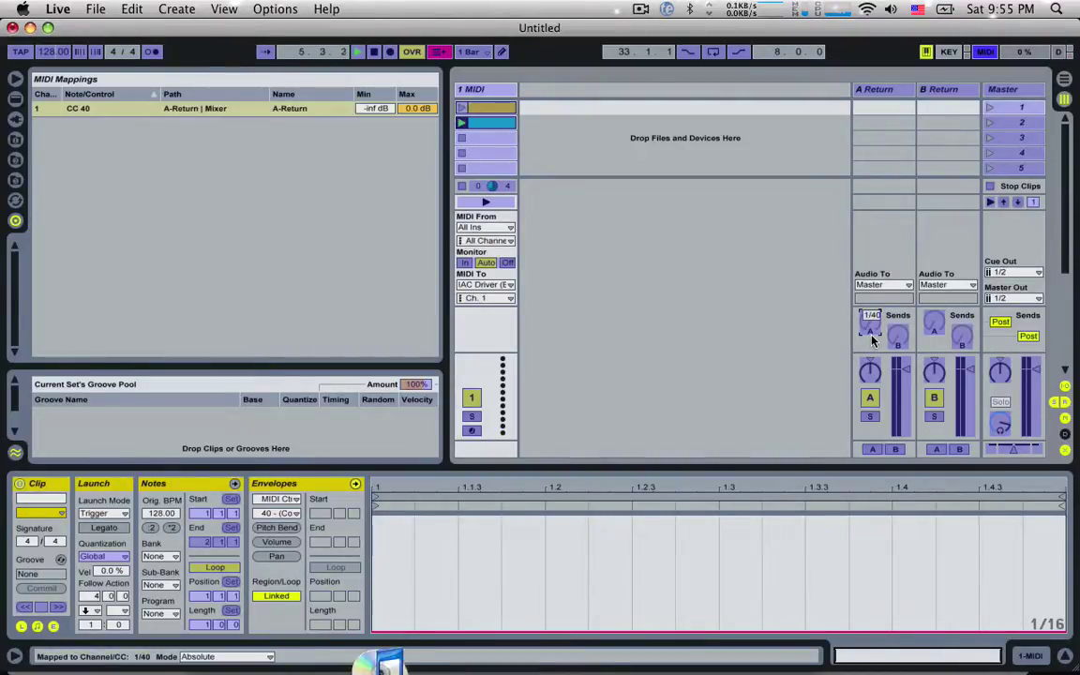
key("super+m")
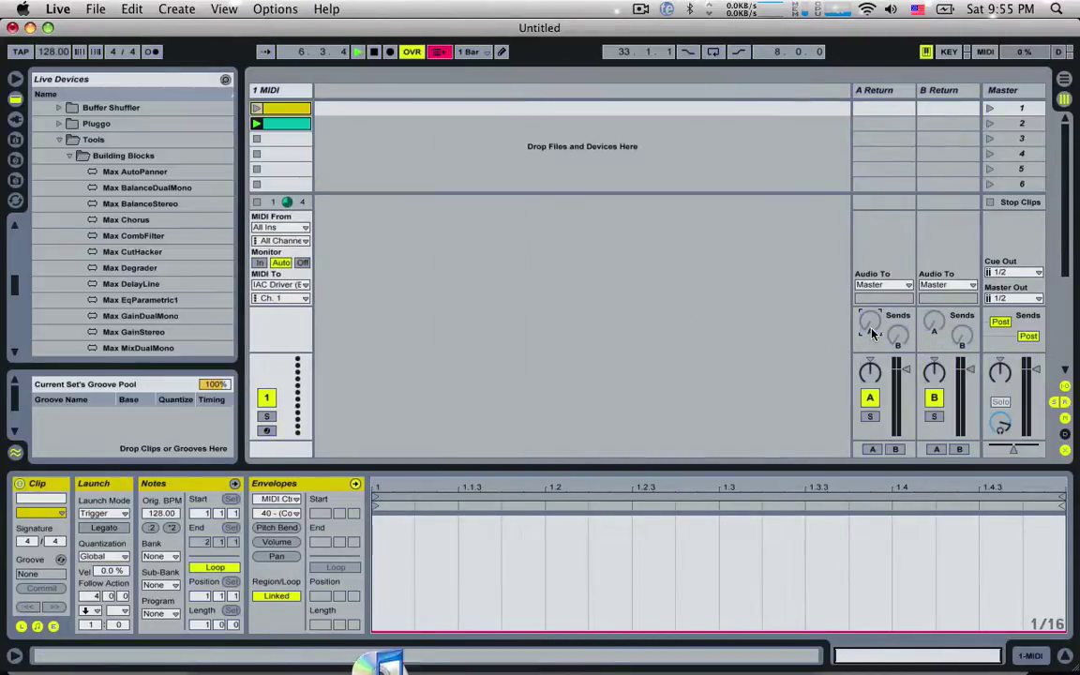
key("super+m")
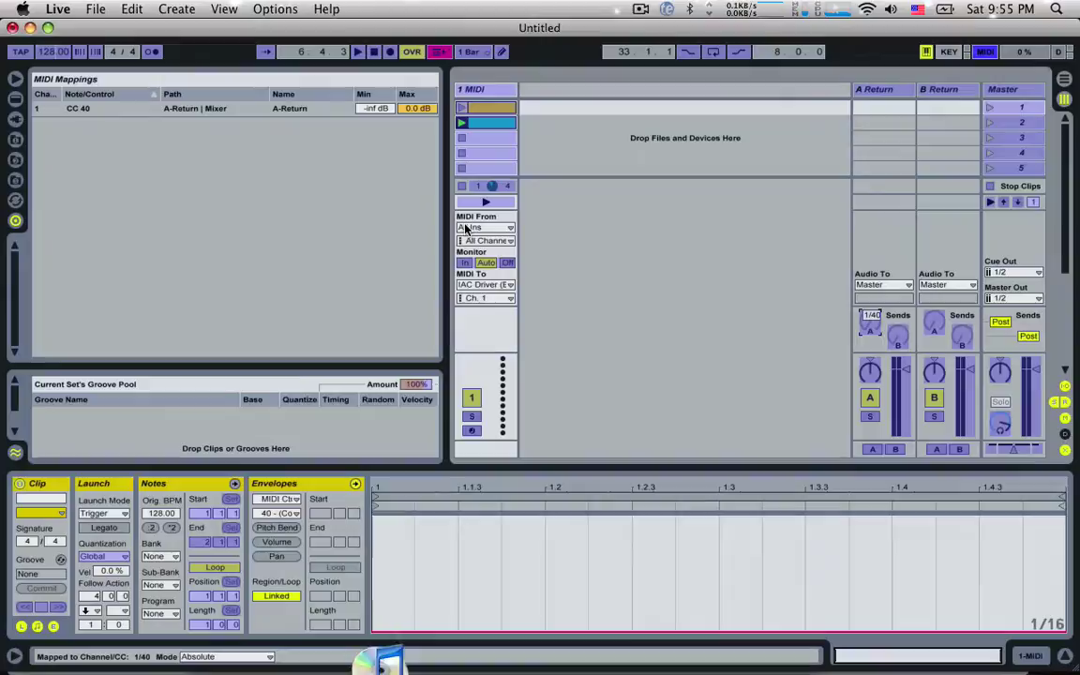
- Exit MIDI Map Mode and switch the track's MIDI output to channel 12
key("super+m")
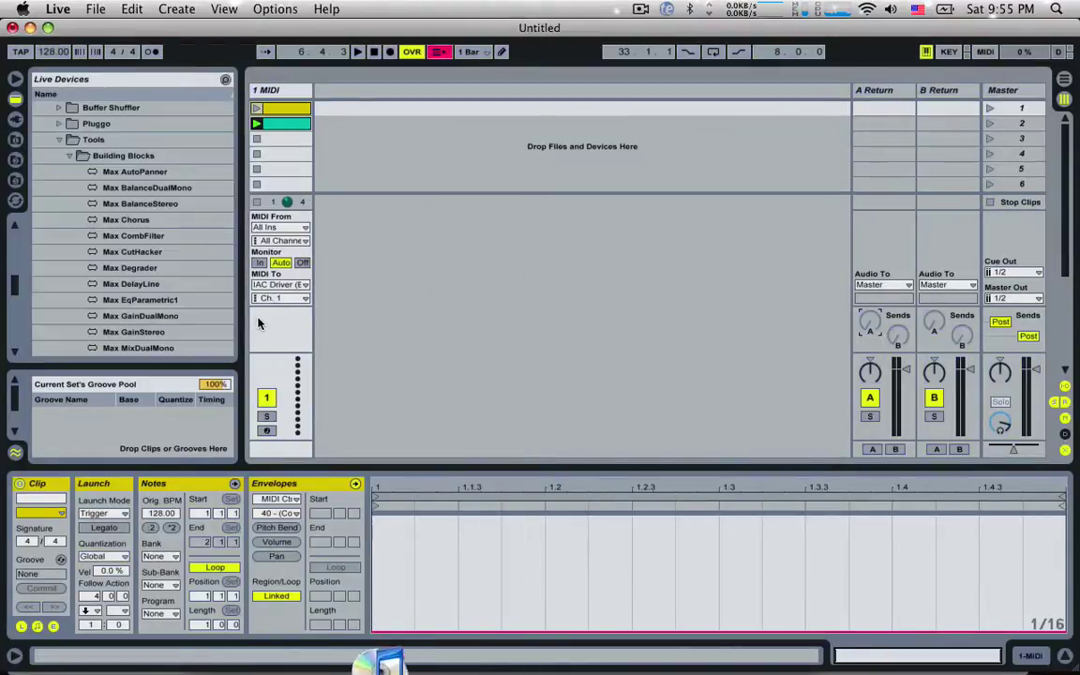
left_click(282, 298)
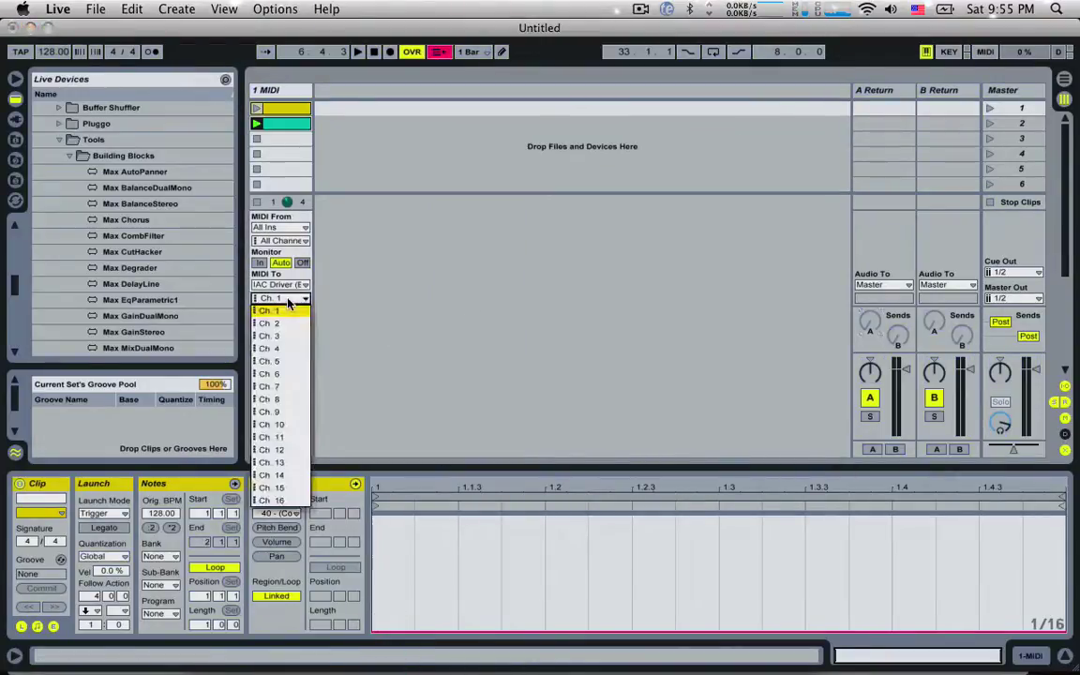
left_click(278, 450)
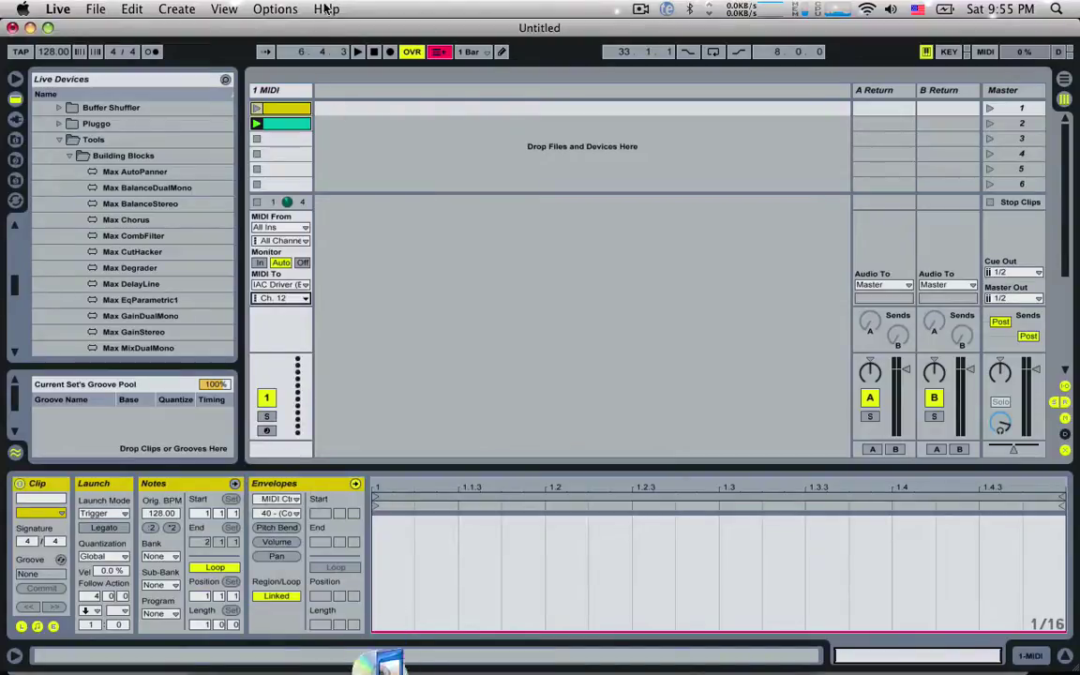
- Change the clip's envelope to controller 31, raise it slightly, and relaunch the clip
left_click(279, 128)
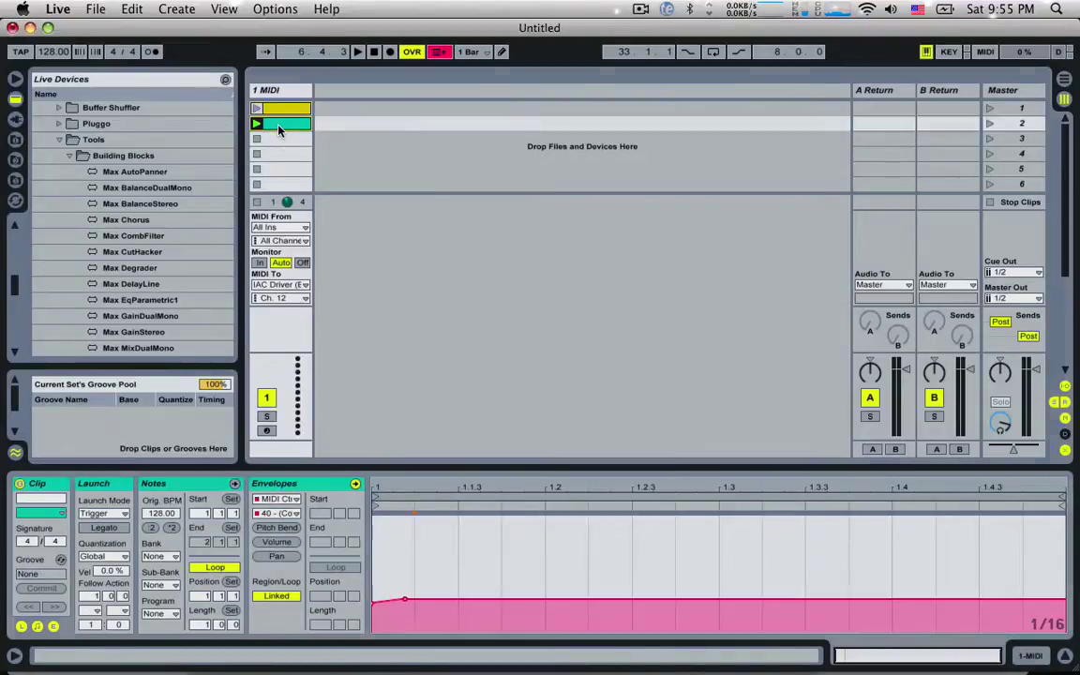
left_click(408, 587)
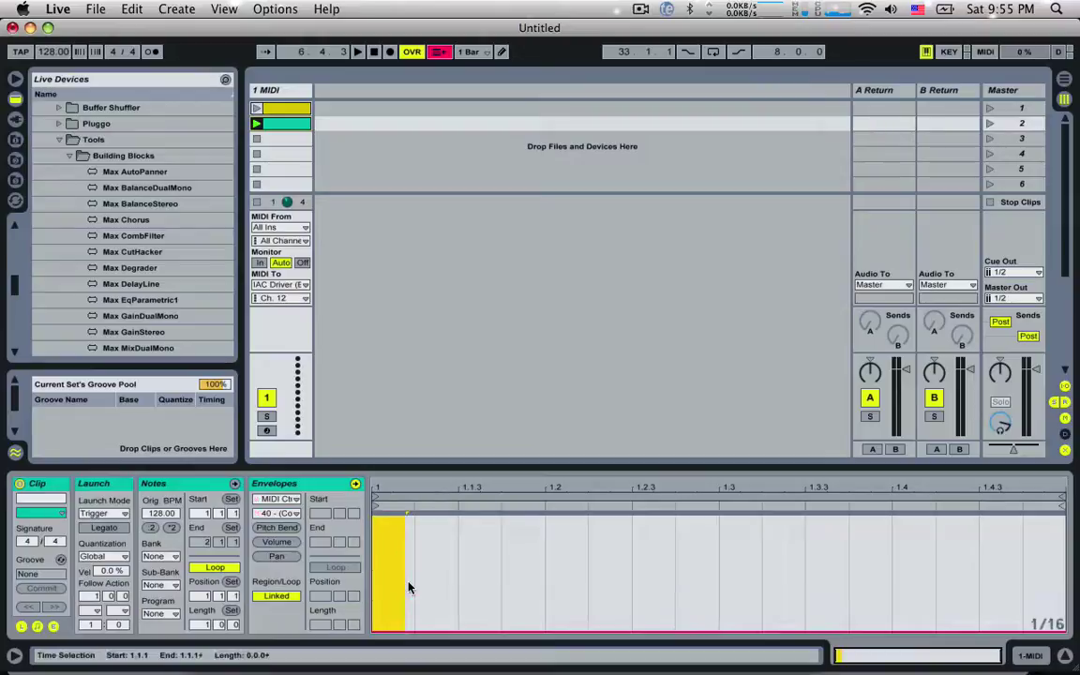
left_click(280, 513)
left_click(319, 183)
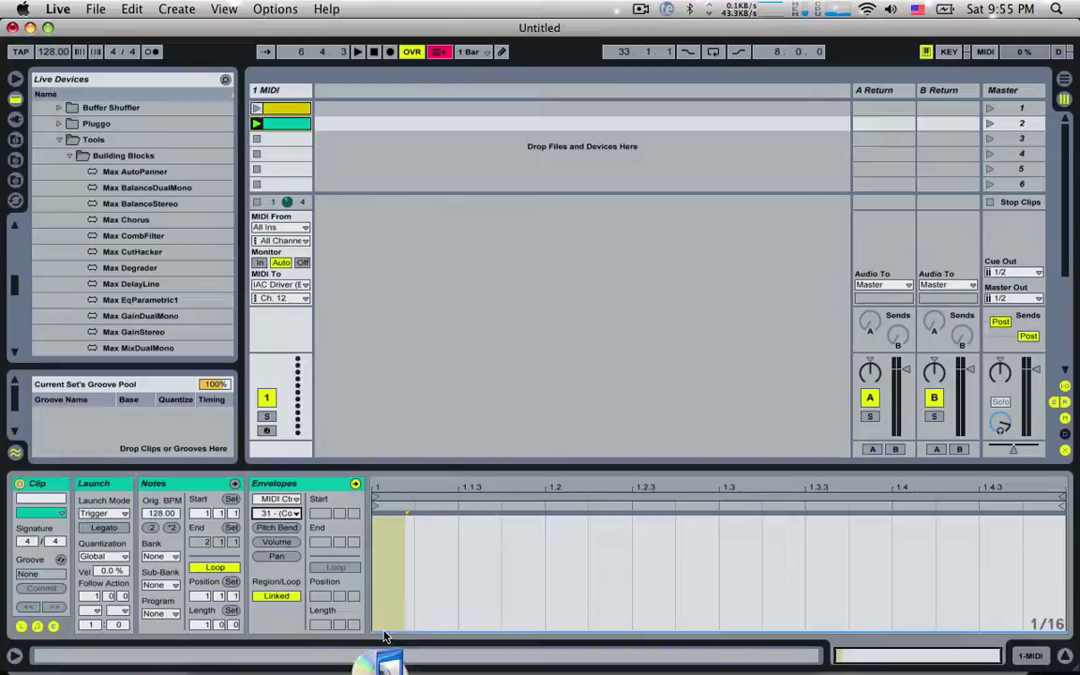
left_click_drag(385, 633, 403, 599)
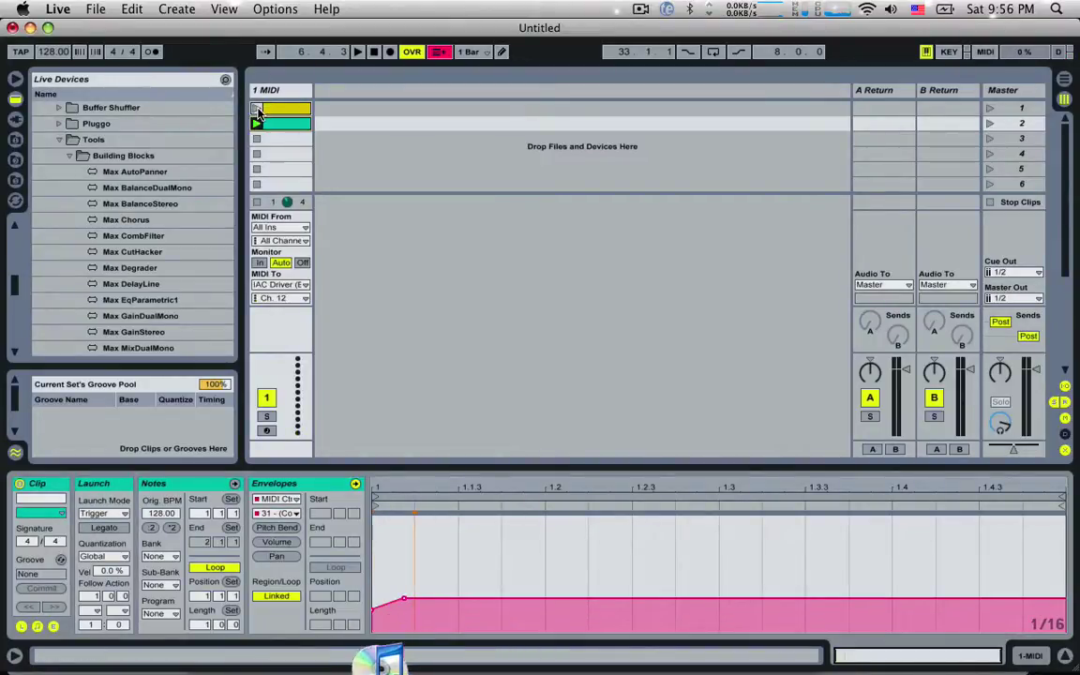
left_click(259, 107)
- Map channel 12 CC 31 to the Send B knob and exit MIDI Map Mode
key("super+m")
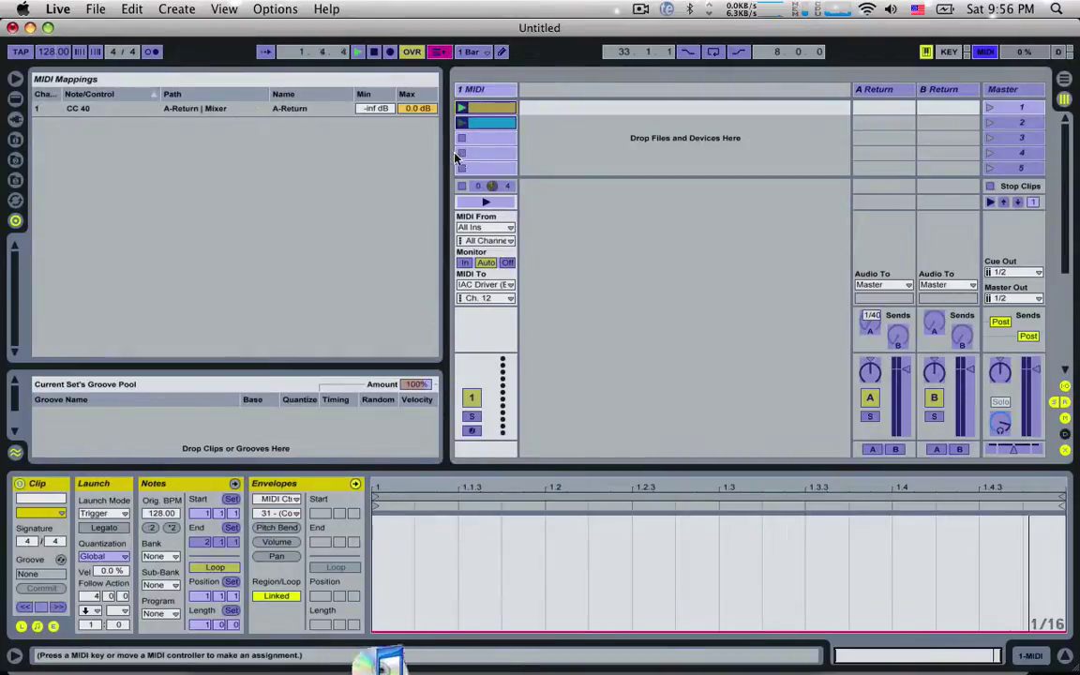
left_click(898, 339)
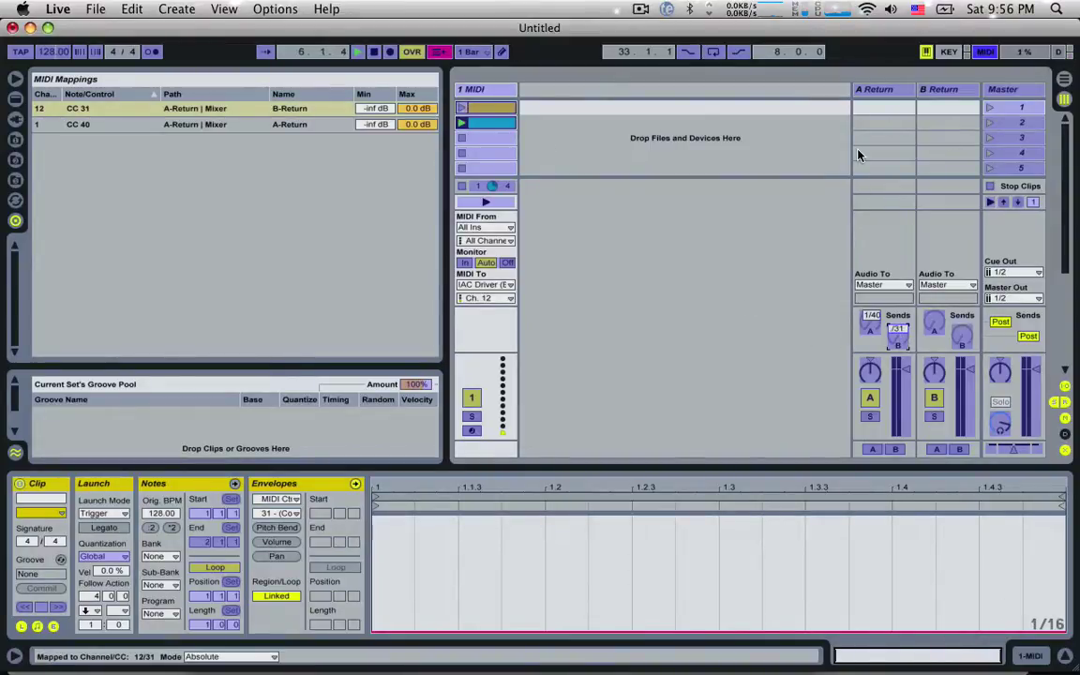
key("super+m")
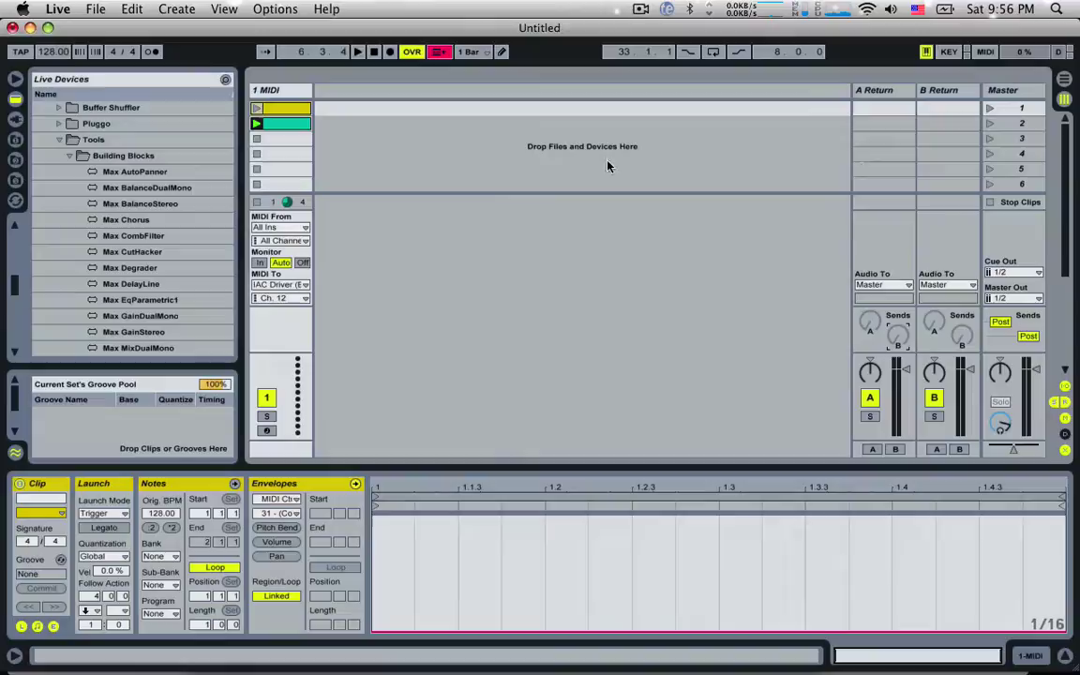